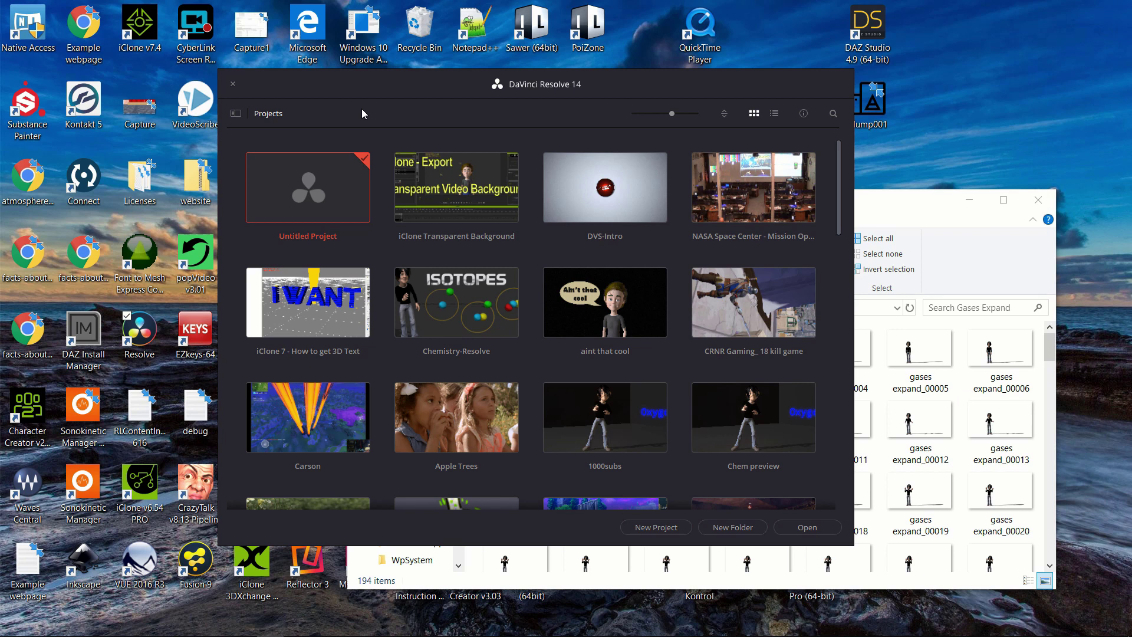
Step: Open the untitled project and import the gases expand PNG sequence and background-gray.jpg from Gases Expand
{"action": "double_click", "coordinate": [335, 208]}
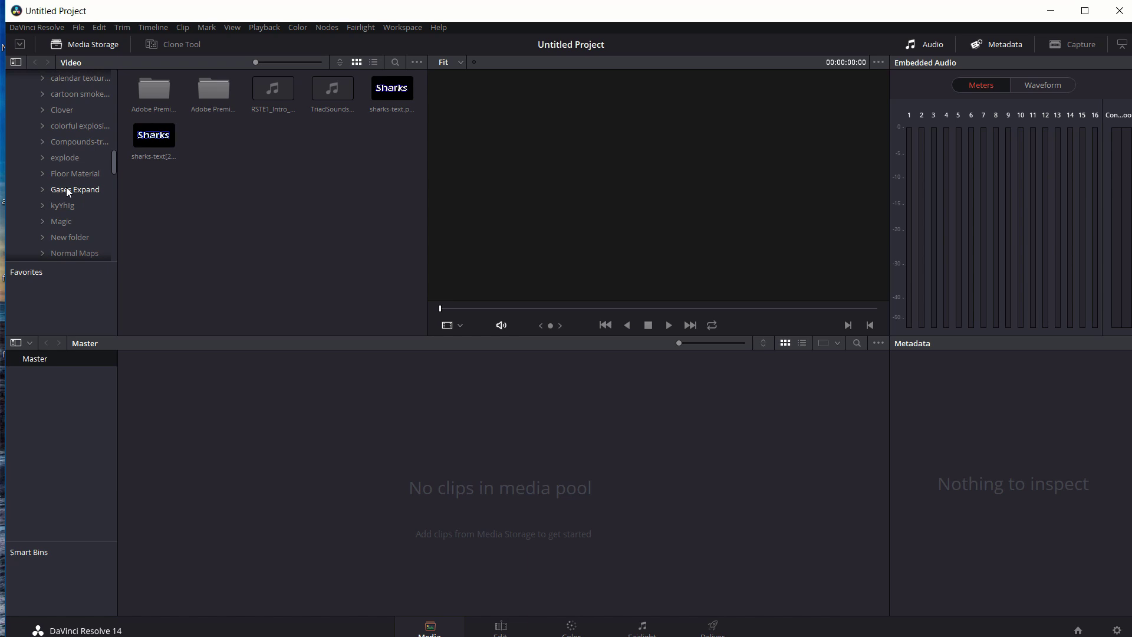
{"action": "left_click", "coordinate": [67, 190]}
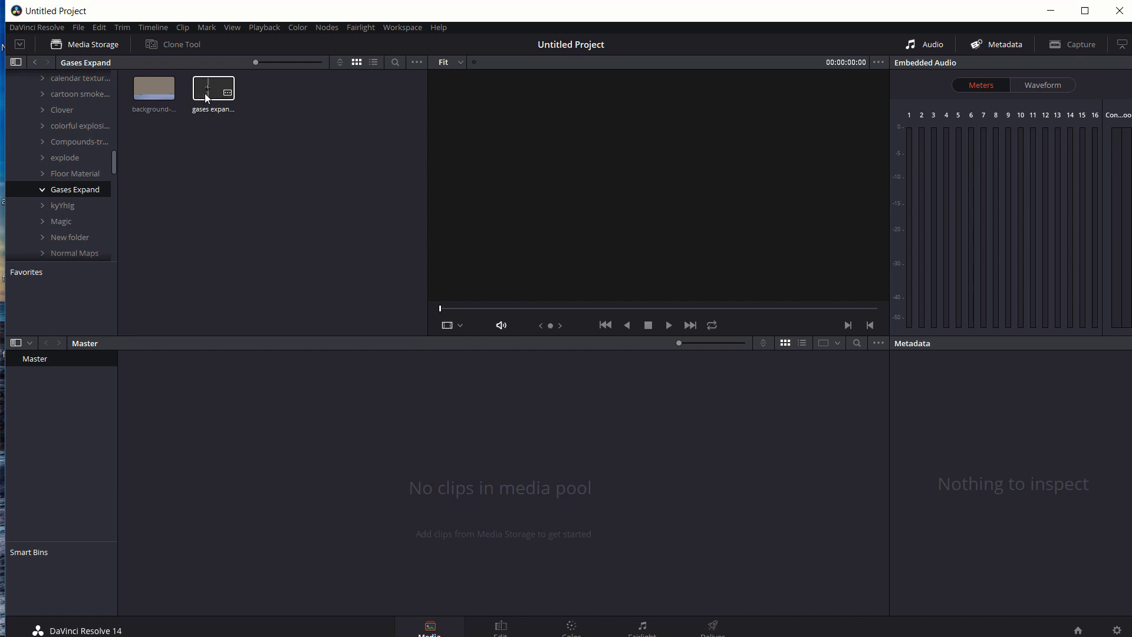
{"action": "left_click_drag", "start_coordinate": [211, 90], "coordinate": [279, 464]}
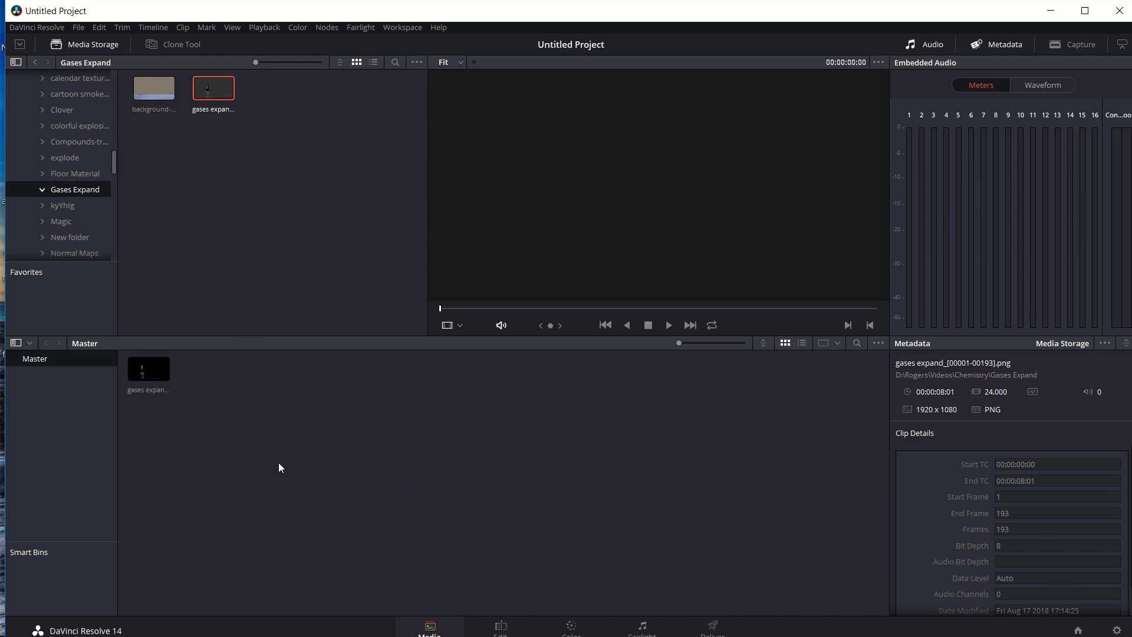
{"action": "left_click_drag", "start_coordinate": [164, 87], "coordinate": [154, 107]}
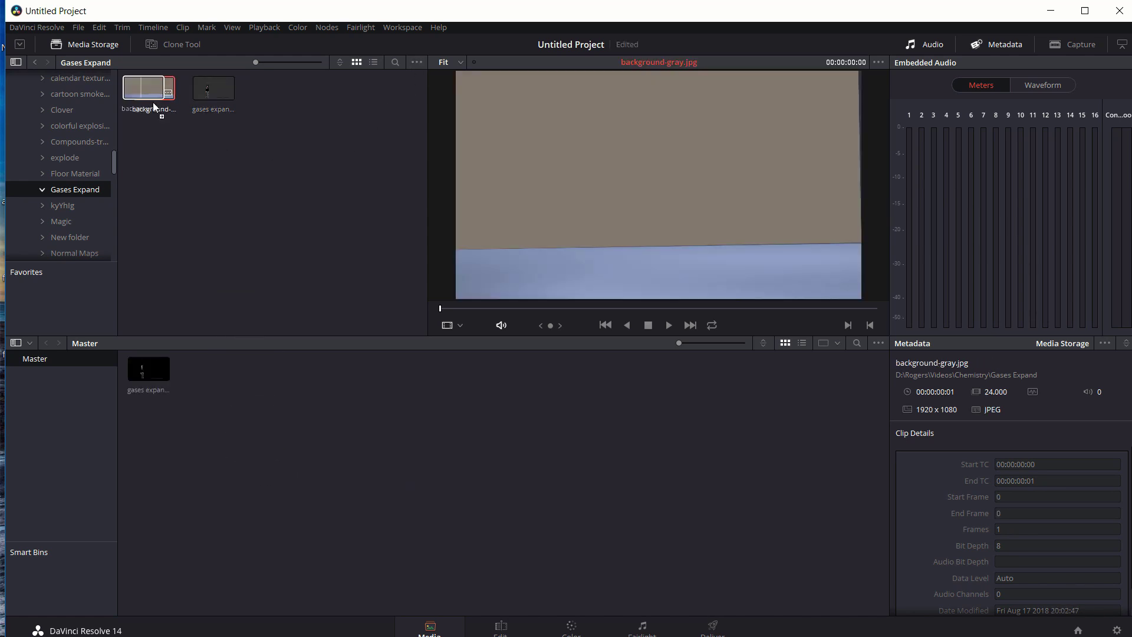
{"action": "left_click_drag", "start_coordinate": [230, 444], "coordinate": [232, 443]}
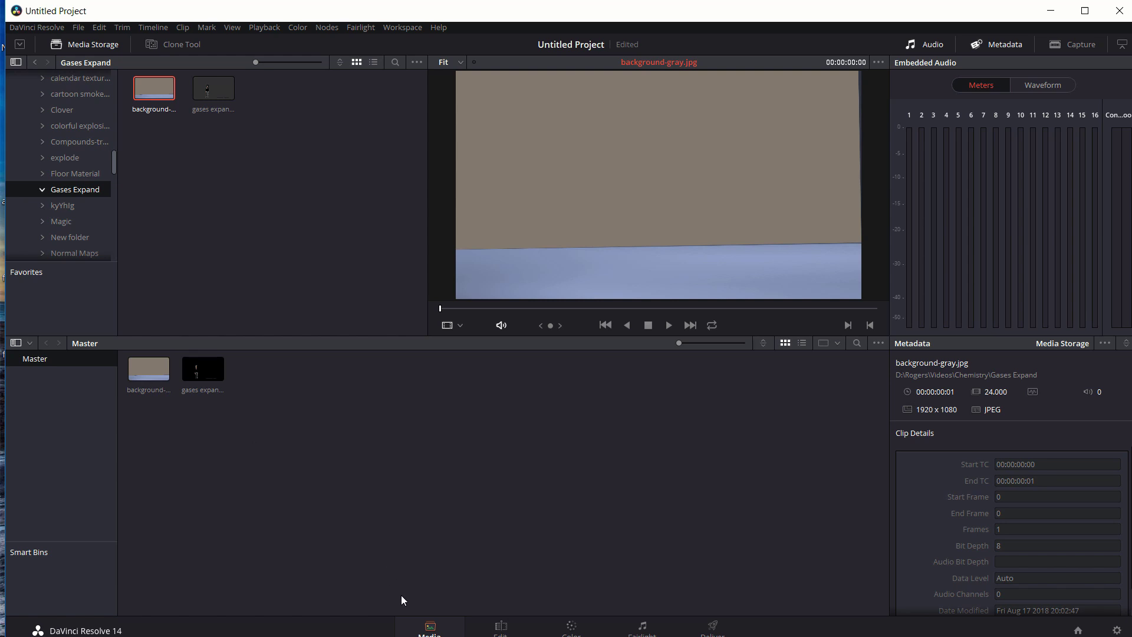
Step: Place the gases expand clip on a new Timeline 1, zoomed to fill the view
{"action": "left_click", "coordinate": [503, 631]}
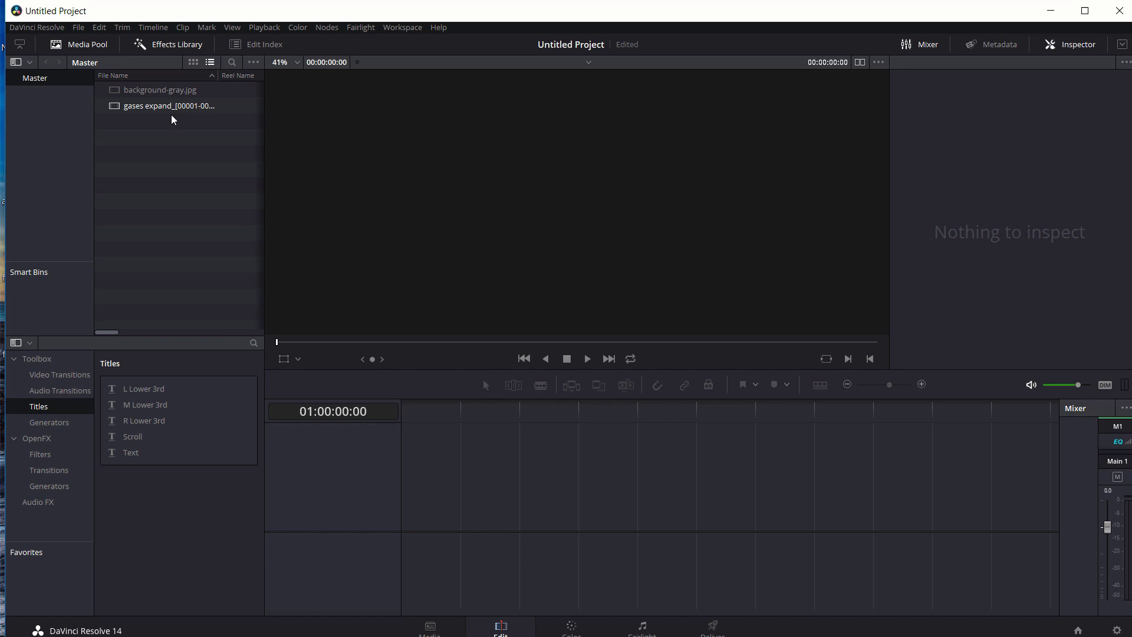
{"action": "left_click_drag", "start_coordinate": [154, 109], "coordinate": [406, 504]}
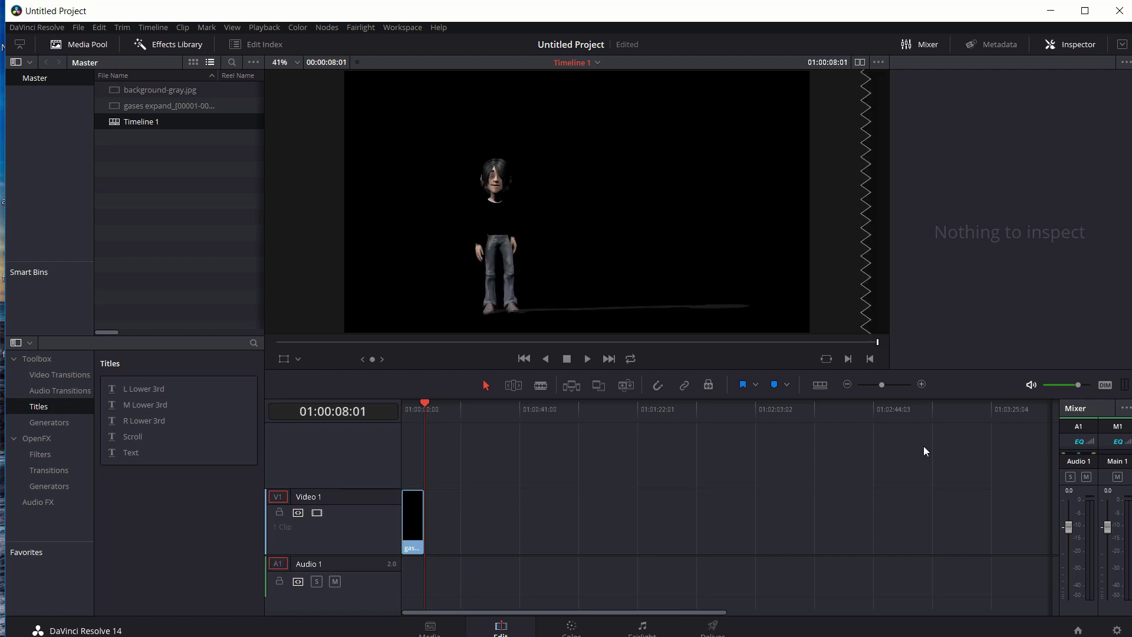
{"action": "left_click", "coordinate": [877, 384]}
{"action": "left_click_drag", "start_coordinate": [880, 384], "coordinate": [898, 382]}
{"action": "left_click_drag", "start_coordinate": [631, 417], "coordinate": [890, 424]}
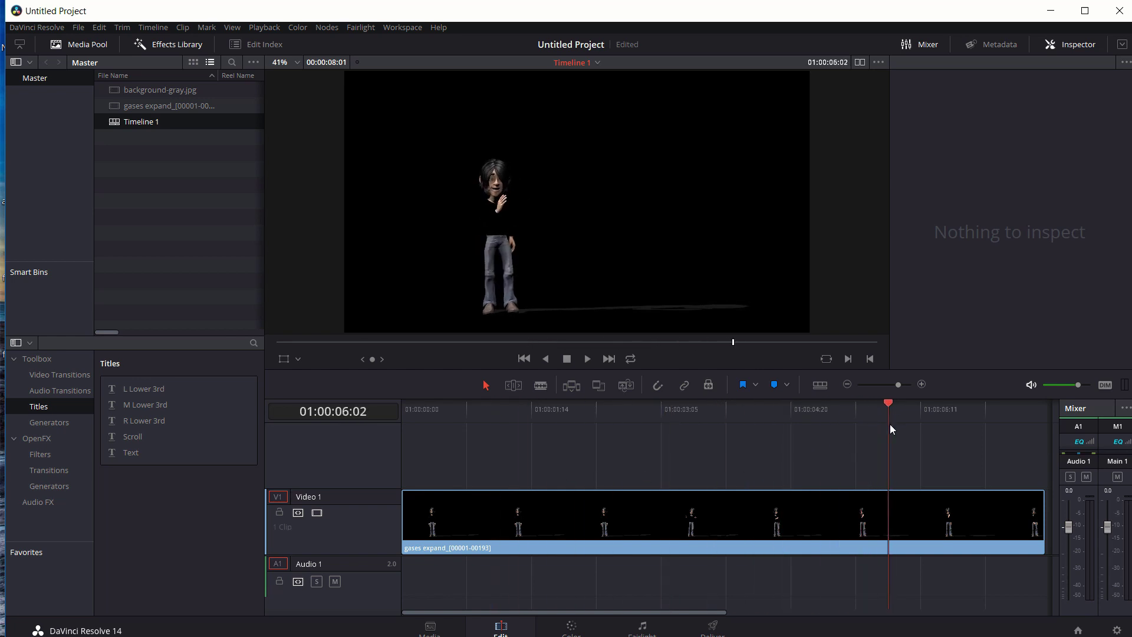
Step: Add a second video track and move the gases expand clip up to Video 2
{"action": "right_click", "coordinate": [370, 449]}
{"action": "left_click", "coordinate": [391, 458]}
{"action": "left_click_drag", "start_coordinate": [450, 511], "coordinate": [441, 460]}
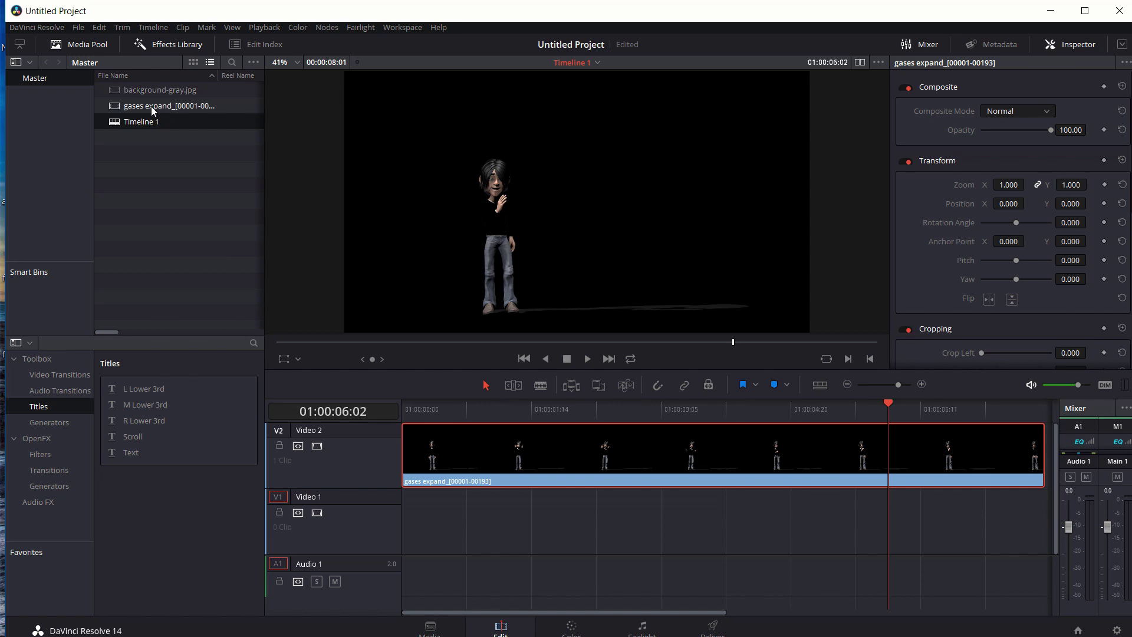
Step: Place background-gray.jpg on Video 1 and extend it to match the gases expand clip
{"action": "left_click_drag", "start_coordinate": [153, 91], "coordinate": [394, 540]}
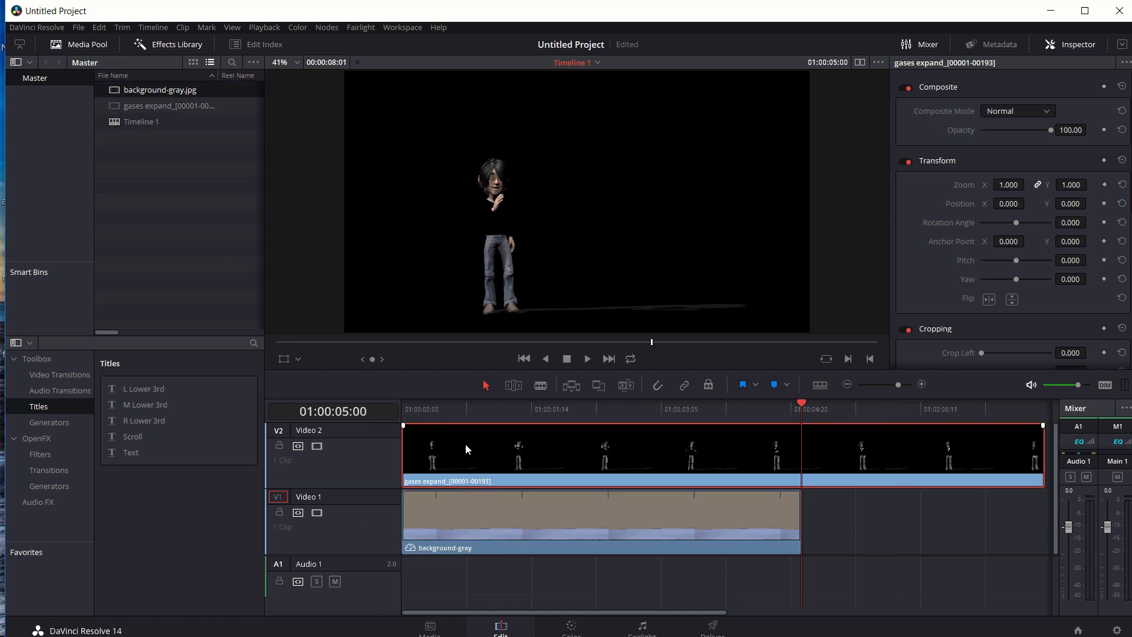
{"action": "left_click", "coordinate": [462, 407]}
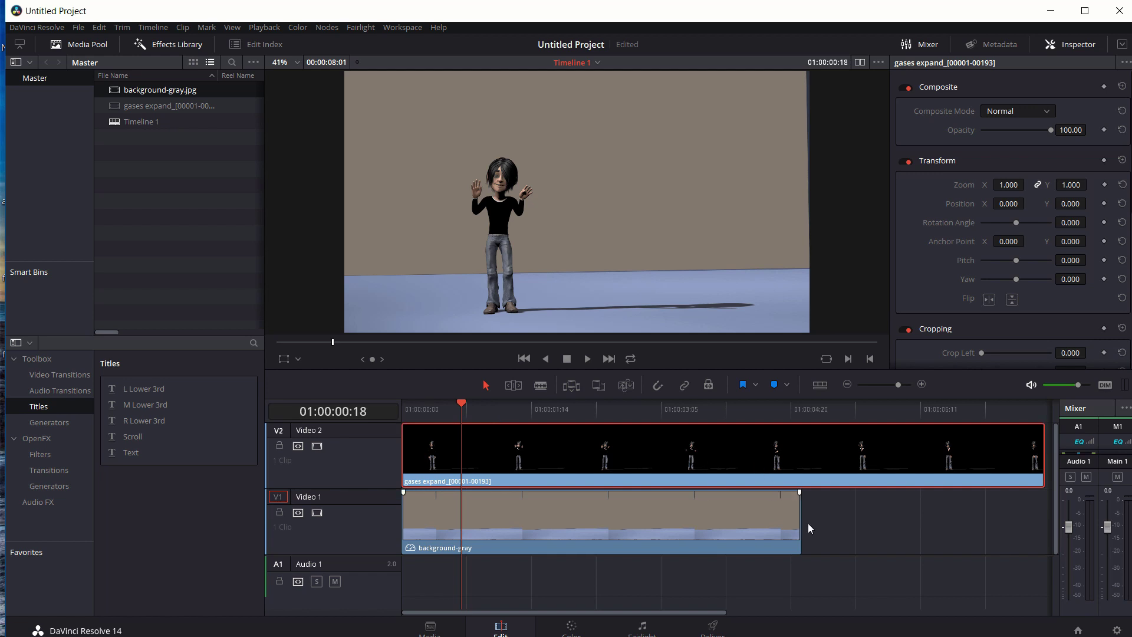
{"action": "left_click_drag", "start_coordinate": [801, 522], "coordinate": [960, 496]}
Step: Scrub and play back the composite to check the character over the gray background
{"action": "left_click_drag", "start_coordinate": [593, 421], "coordinate": [653, 426]}
{"action": "key", "text": "space"}
{"action": "left_click_drag", "start_coordinate": [838, 407], "coordinate": [966, 425]}
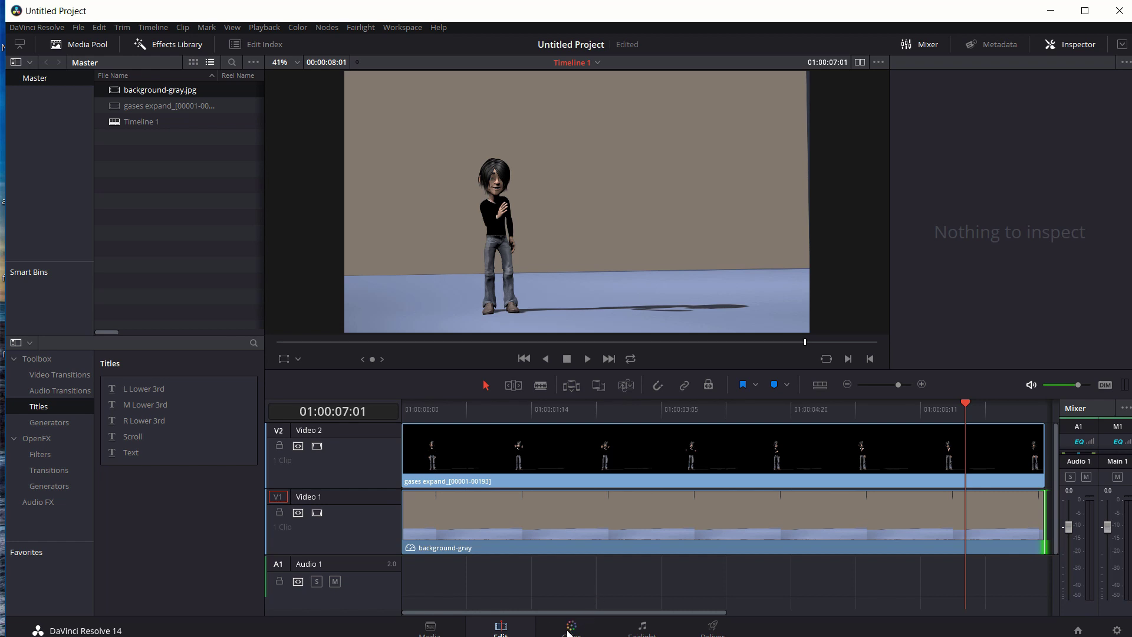
{"action": "left_click", "coordinate": [571, 630]}
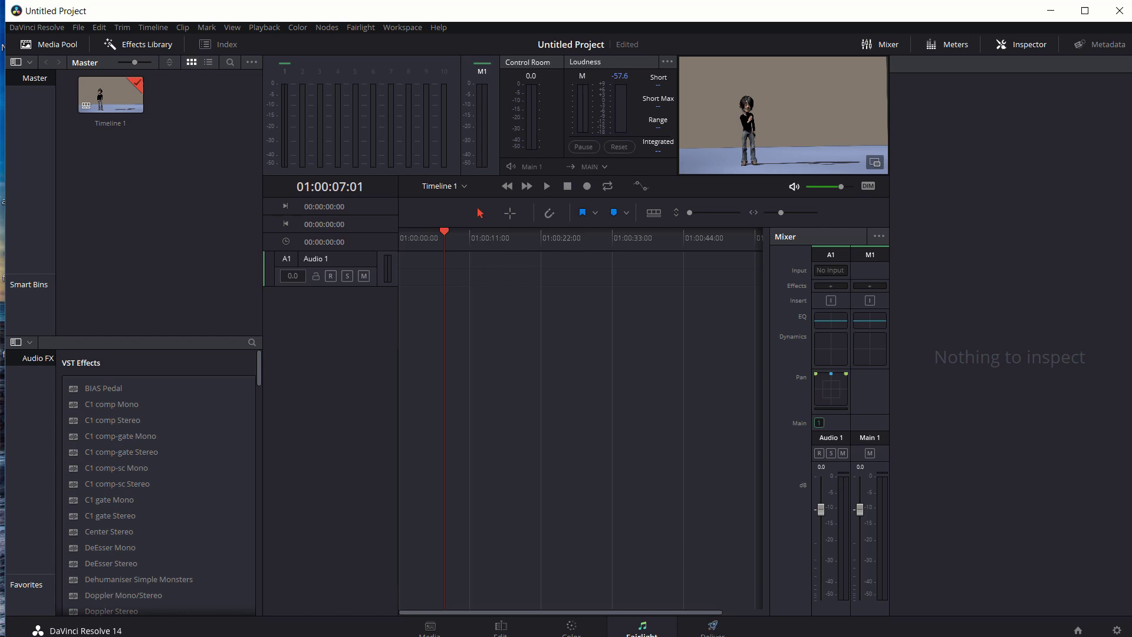
Step: Set the render format to MP4 with H.264 on the Deliver page
{"action": "left_click", "coordinate": [712, 627]}
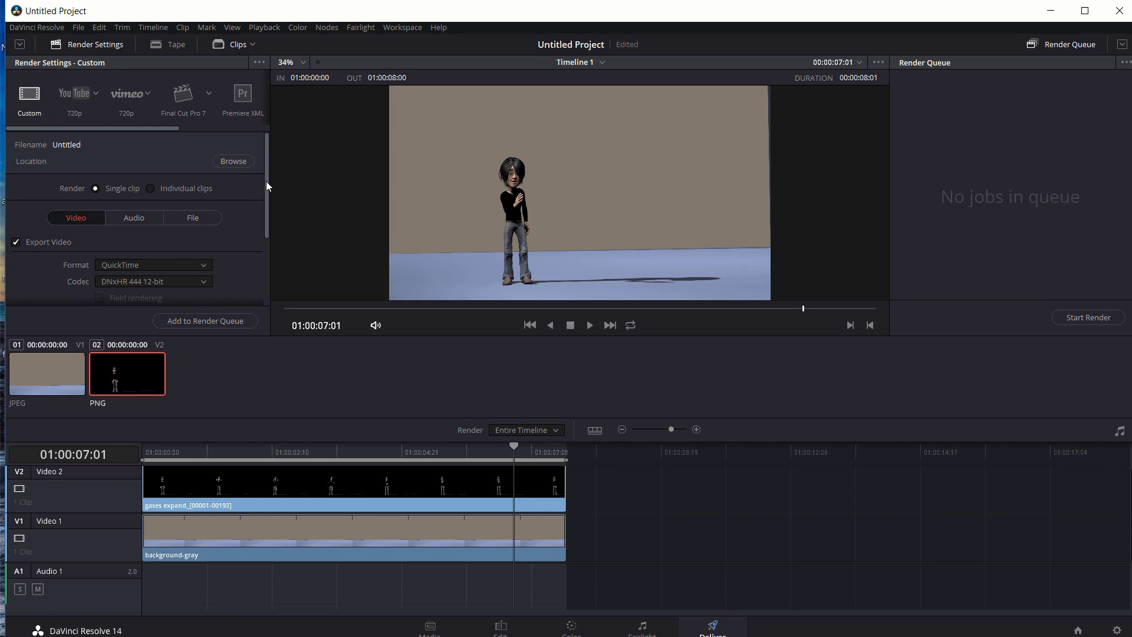
{"action": "left_click", "coordinate": [199, 265]}
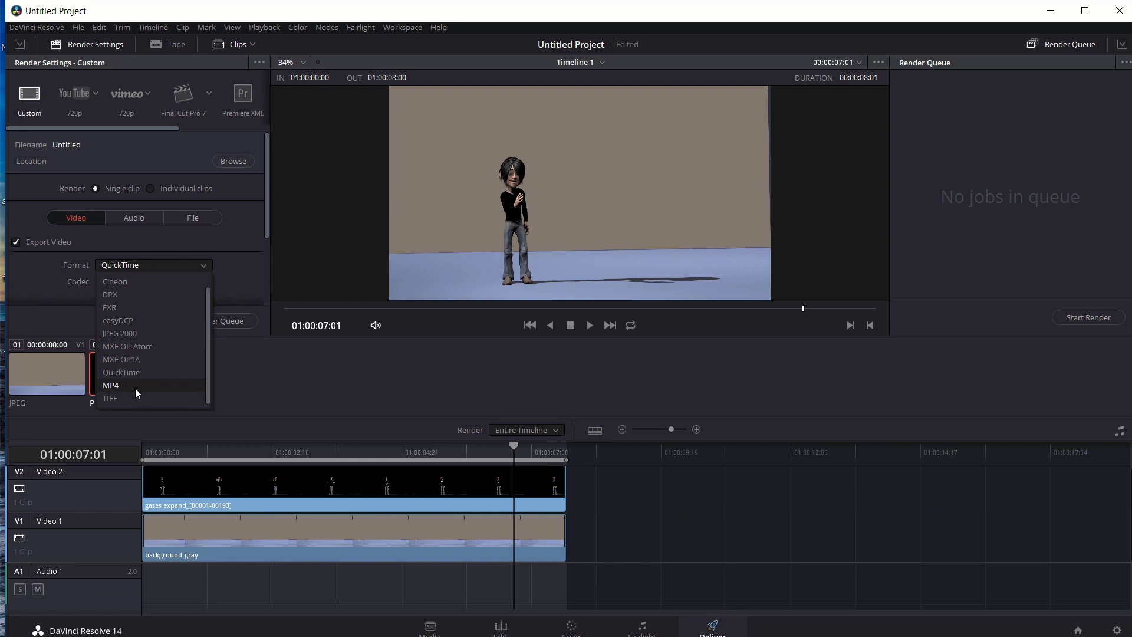
{"action": "left_click", "coordinate": [136, 387]}
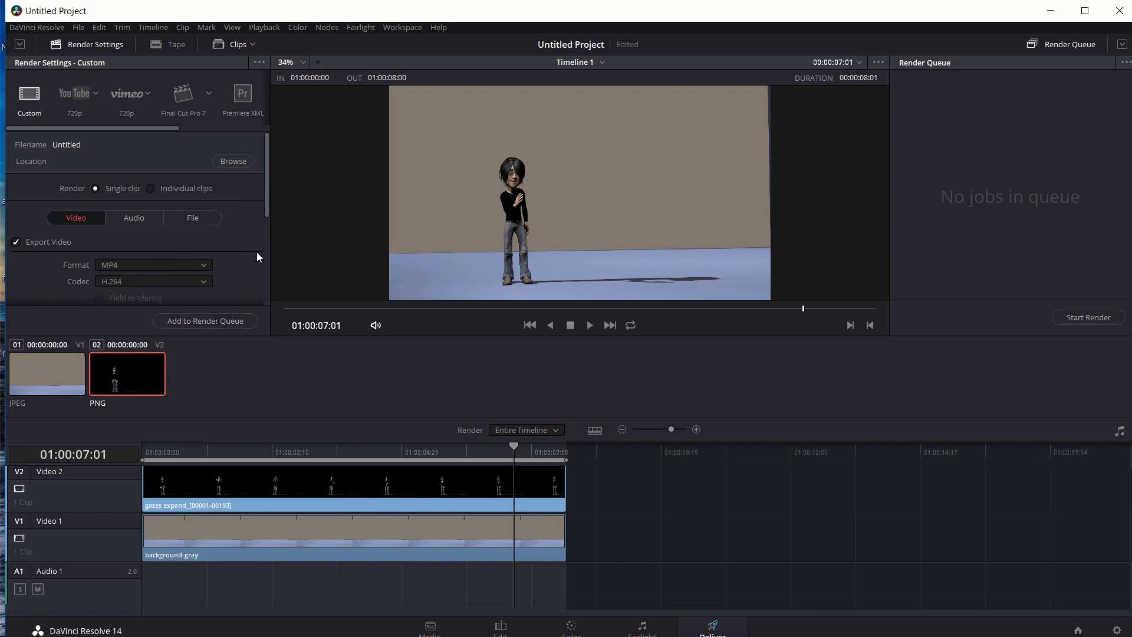
{"action": "left_click_drag", "start_coordinate": [266, 219], "coordinate": [266, 304]}
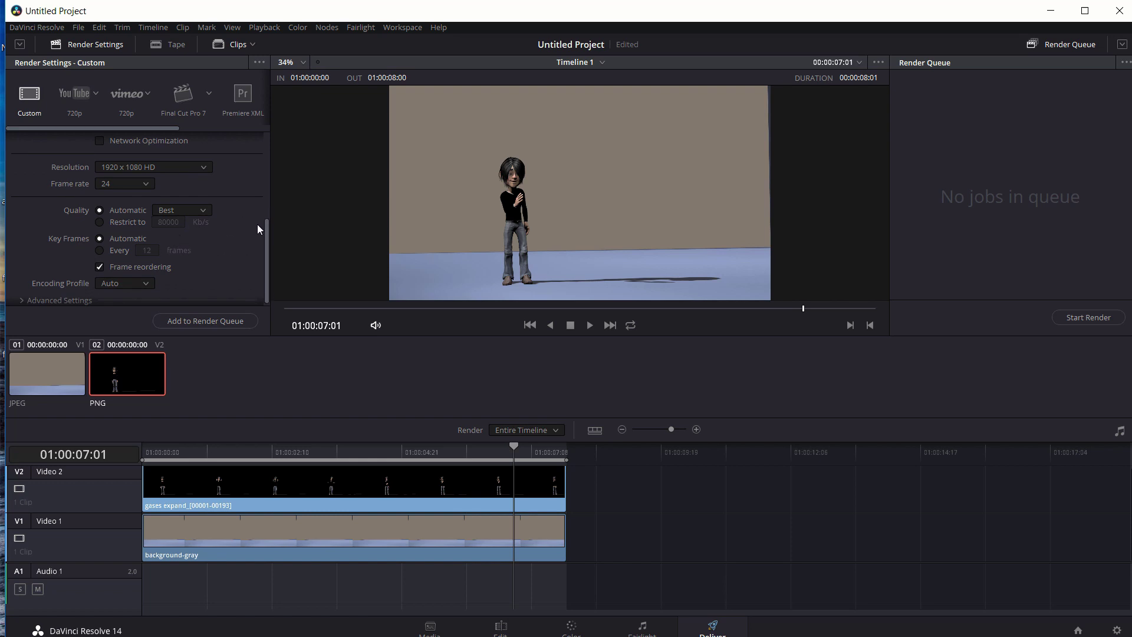
Step: Restrict the render quality to 6000 Kb/s
{"action": "left_click", "coordinate": [100, 223]}
{"action": "left_click", "coordinate": [177, 222]}
{"action": "key", "text": "BackSpace"}
{"action": "type", "text": "3"}
{"action": "type", "text": "0"}
{"action": "scroll", "coordinate": [268, 245], "scroll_direction": "up", "scroll_amount": 5}
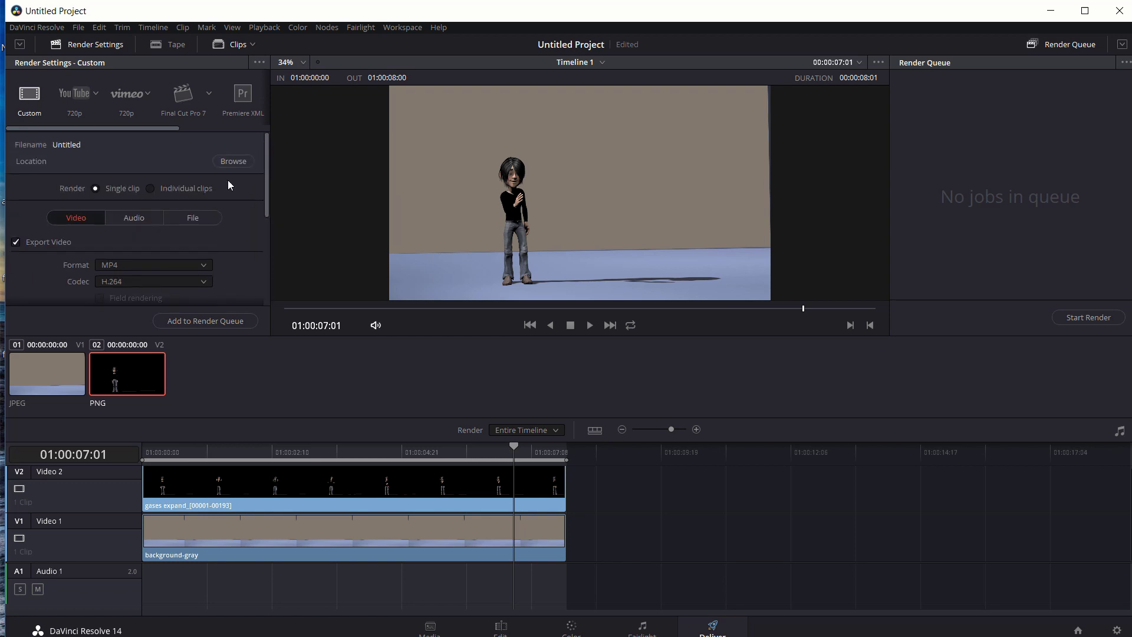
{"action": "left_click", "coordinate": [193, 218]}
Step: Set the custom output file name to 'image seq test'
{"action": "left_click", "coordinate": [132, 274]}
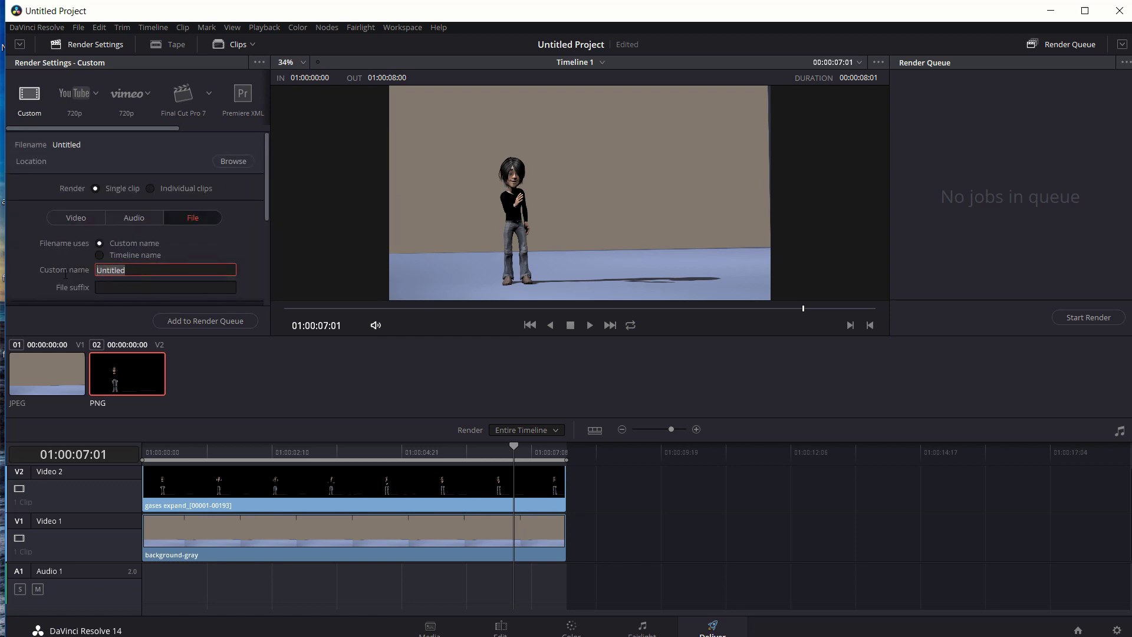
{"action": "type", "text": "image seq test"}
{"action": "scroll", "coordinate": [227, 231], "scroll_direction": "down", "scroll_amount": 2}
{"action": "scroll", "coordinate": [231, 236], "scroll_direction": "down", "scroll_amount": 3}
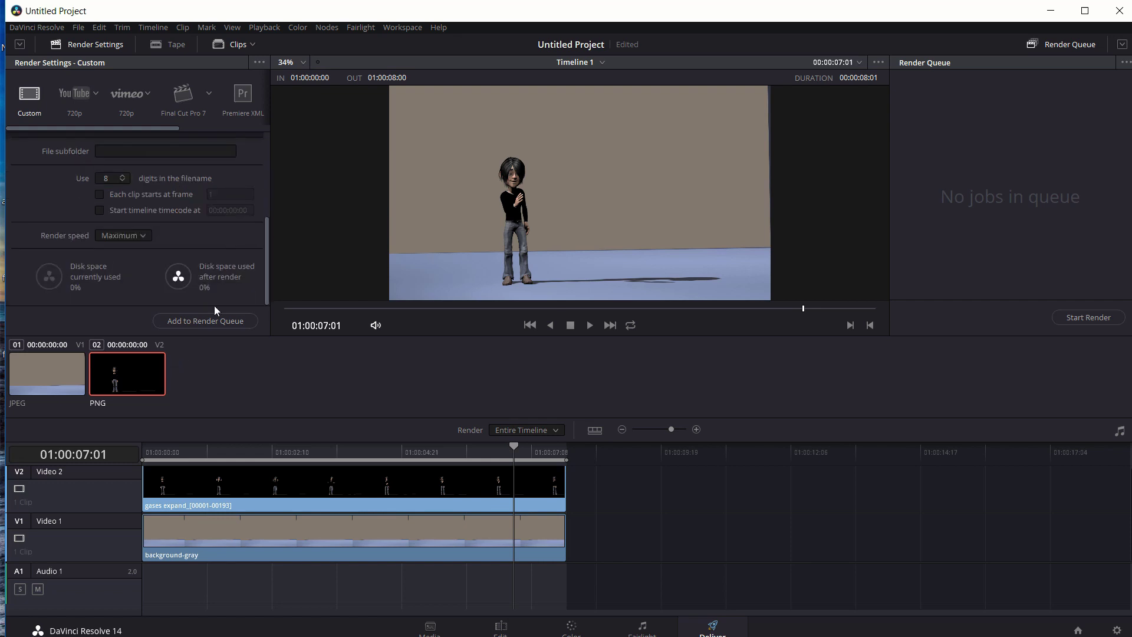
Step: Queue the render with C: > Users > Desktop as destination and start rendering Job 1
{"action": "left_click", "coordinate": [202, 320]}
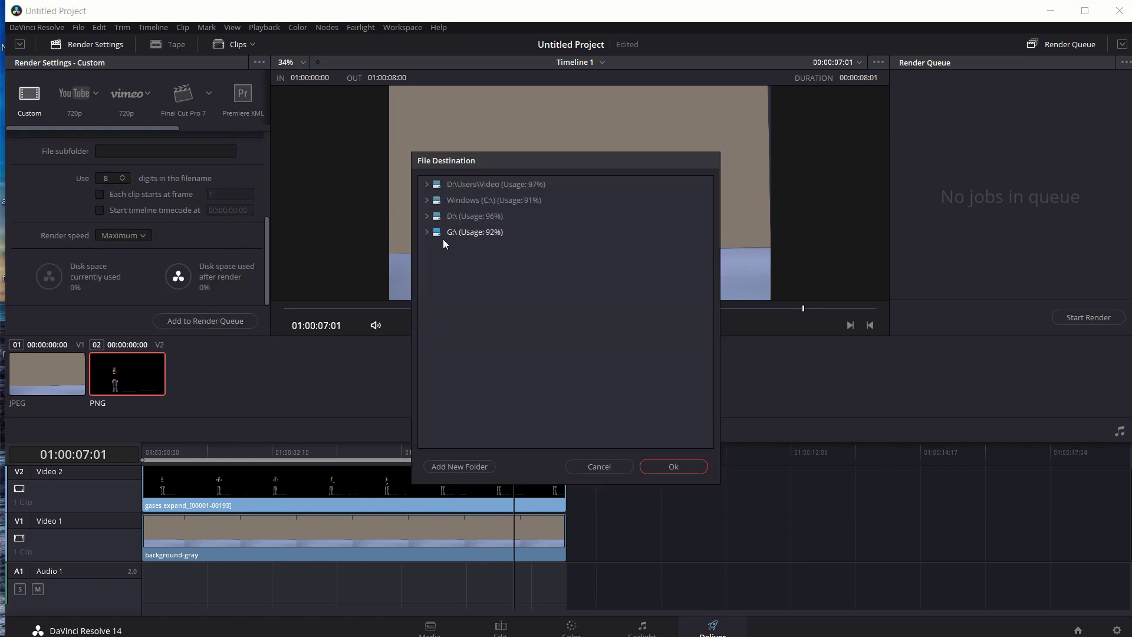
{"action": "left_click", "coordinate": [429, 214]}
{"action": "left_click", "coordinate": [427, 216]}
{"action": "left_click", "coordinate": [426, 200]}
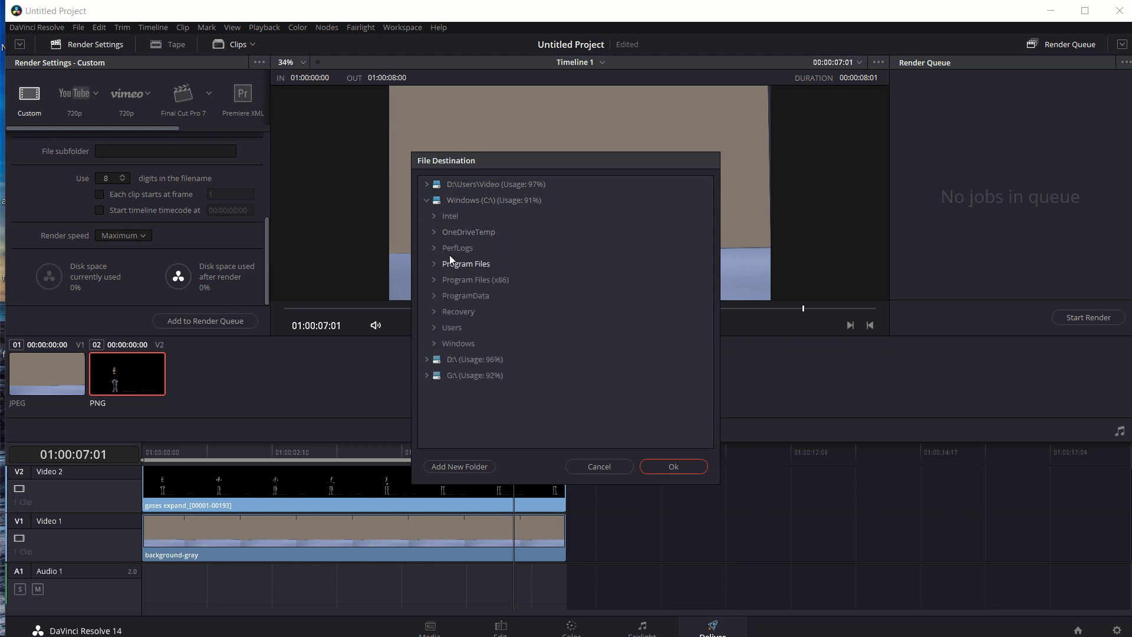
{"action": "left_click", "coordinate": [452, 328]}
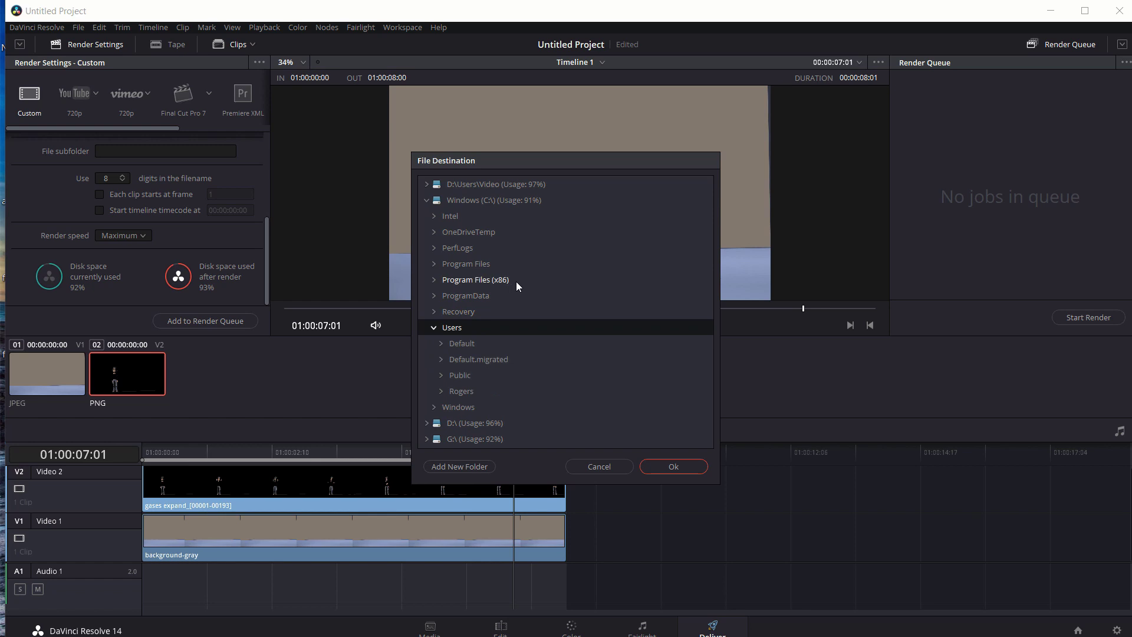
{"action": "left_click", "coordinate": [453, 394]}
{"action": "left_click", "coordinate": [480, 264]}
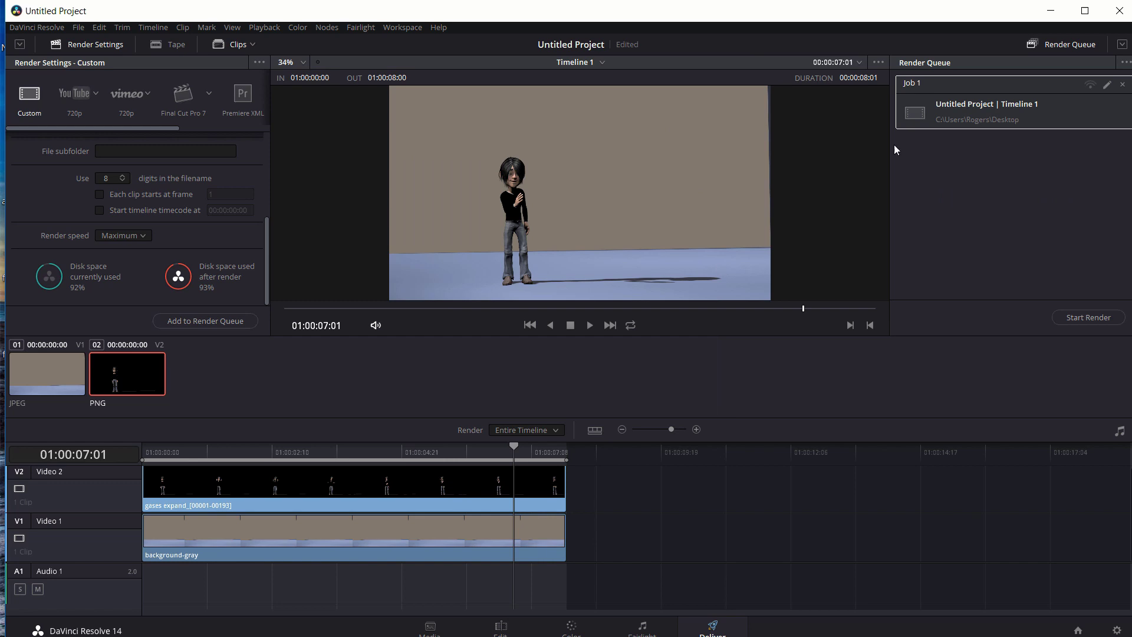
{"action": "left_click", "coordinate": [1094, 319]}
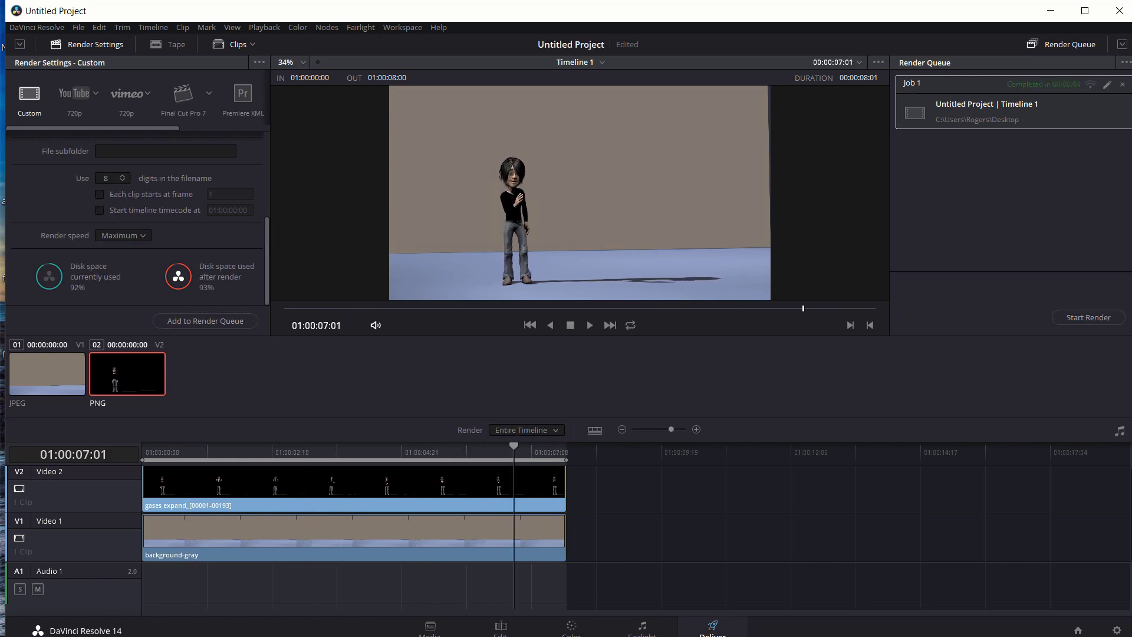
{"action": "left_click", "coordinate": [1052, 7]}
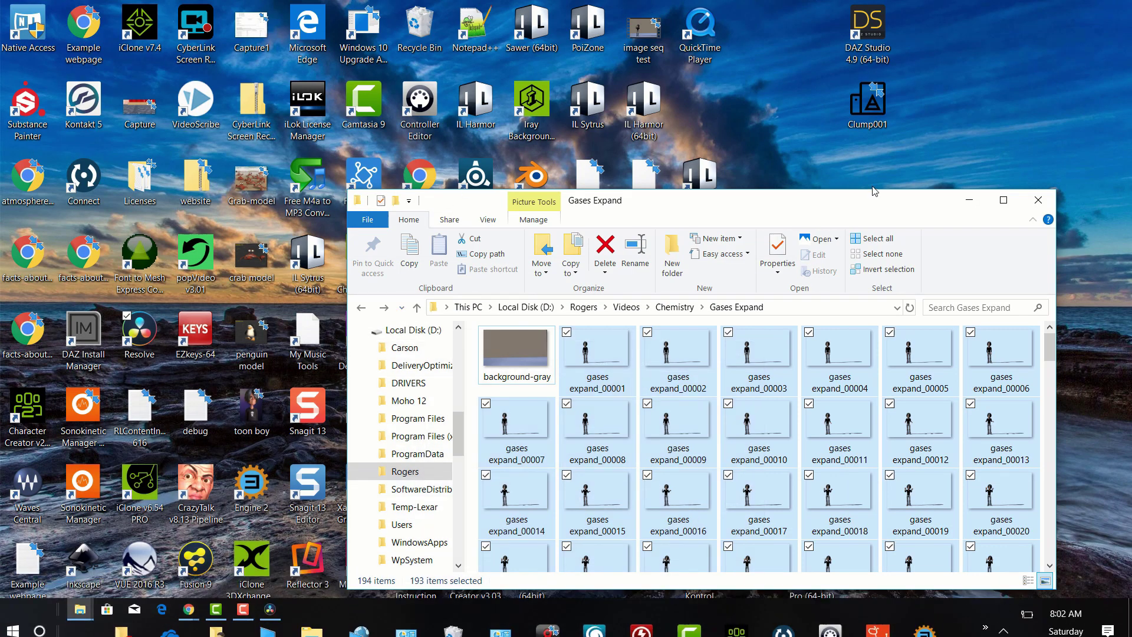
Step: Open the Desktop folder in File Explorer and play the rendered 'image seq test' MP4
{"action": "left_click_drag", "start_coordinate": [911, 206], "coordinate": [522, 255]}
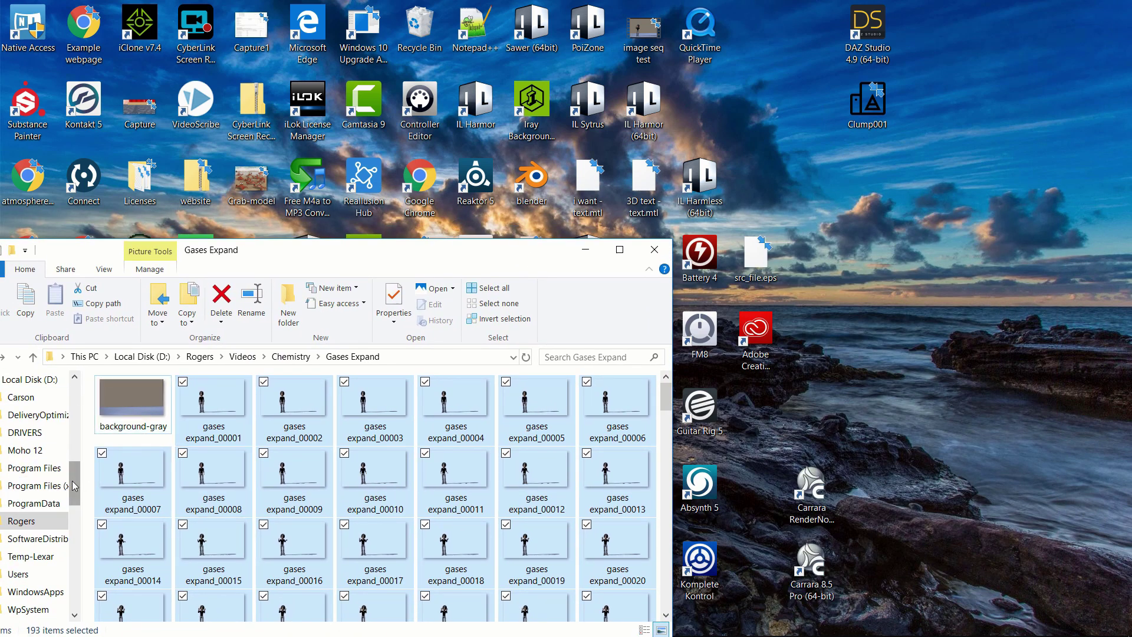
{"action": "left_click_drag", "start_coordinate": [77, 485], "coordinate": [57, 525]}
{"action": "left_click_drag", "start_coordinate": [289, 251], "coordinate": [500, 145]}
{"action": "scroll", "coordinate": [231, 407], "scroll_direction": "down", "scroll_amount": 1}
{"action": "scroll", "coordinate": [231, 407], "scroll_direction": "down", "scroll_amount": 1}
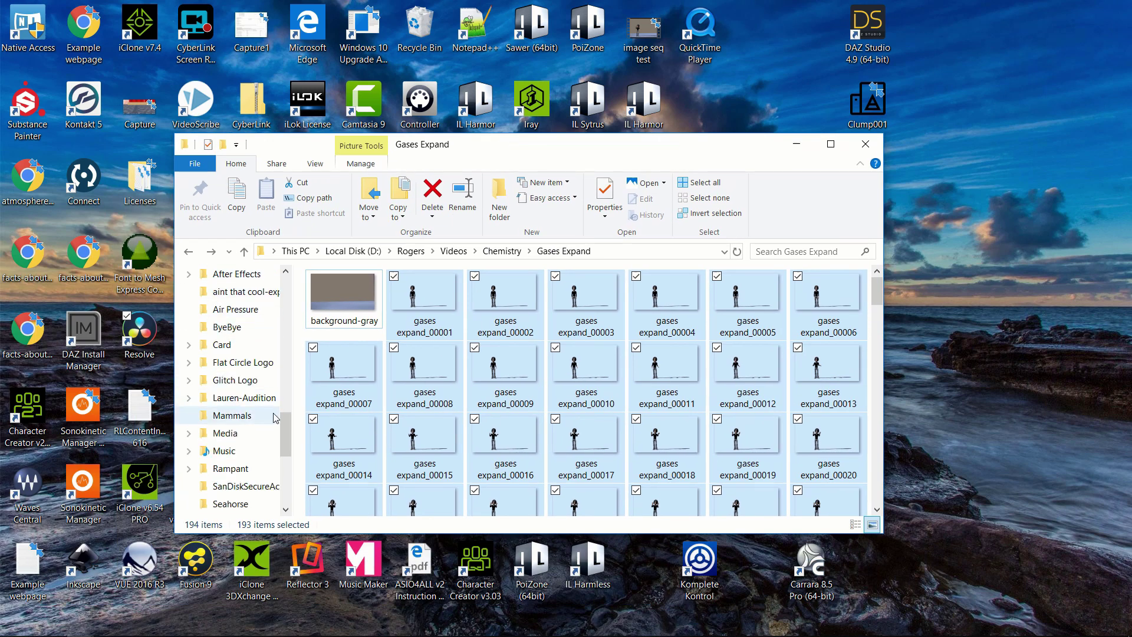
{"action": "scroll", "coordinate": [232, 407], "scroll_direction": "up", "scroll_amount": 10}
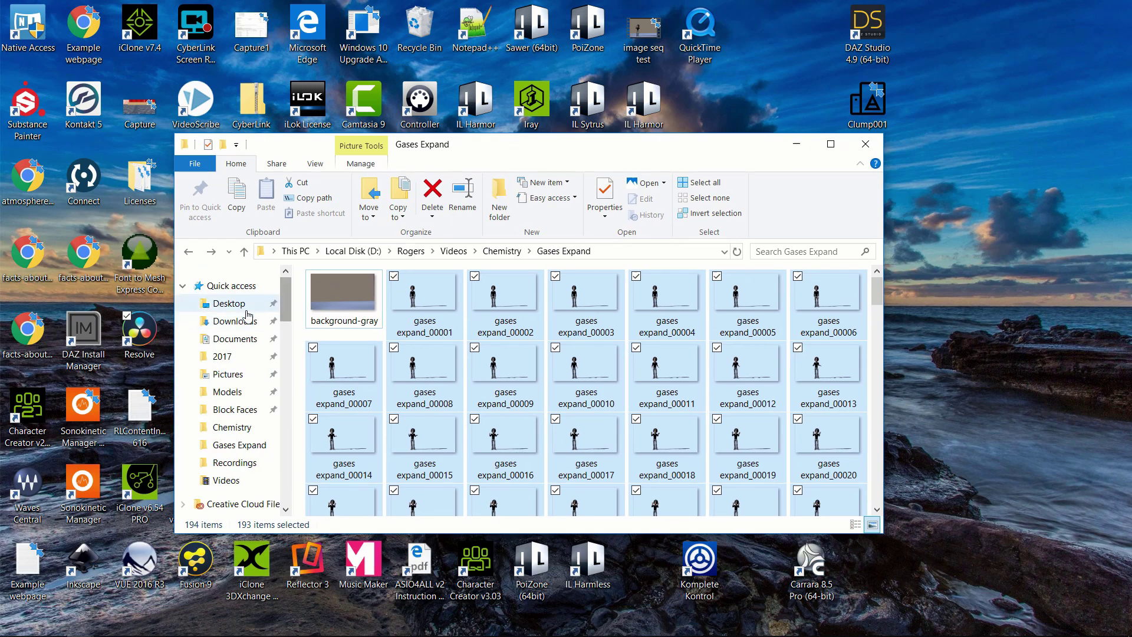
{"action": "left_click", "coordinate": [230, 304]}
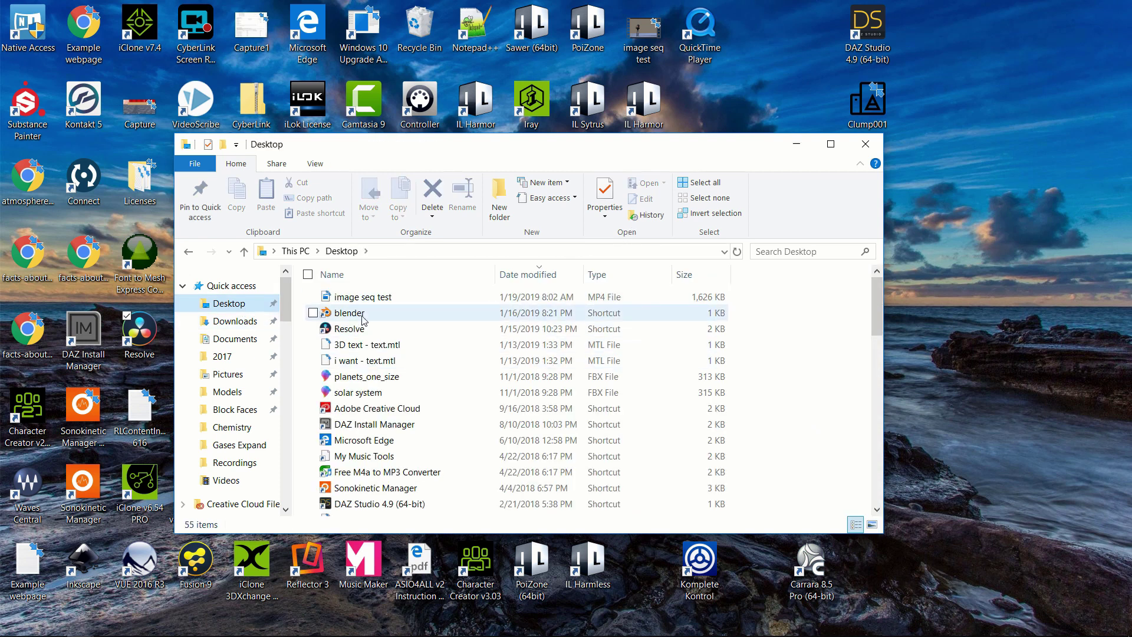
{"action": "double_click", "coordinate": [364, 298]}
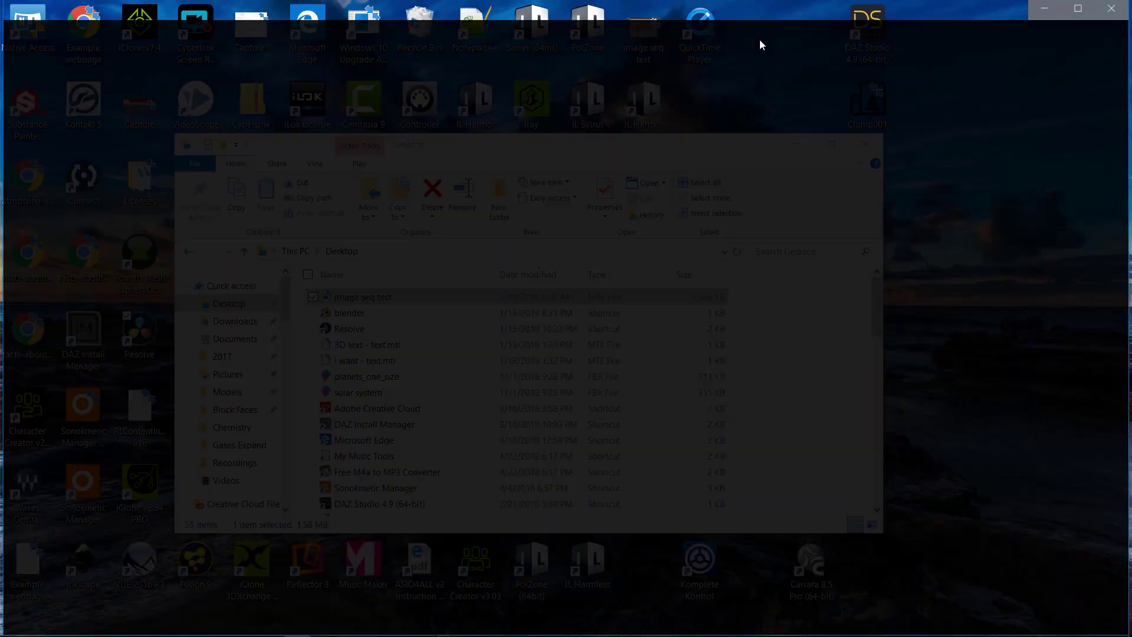